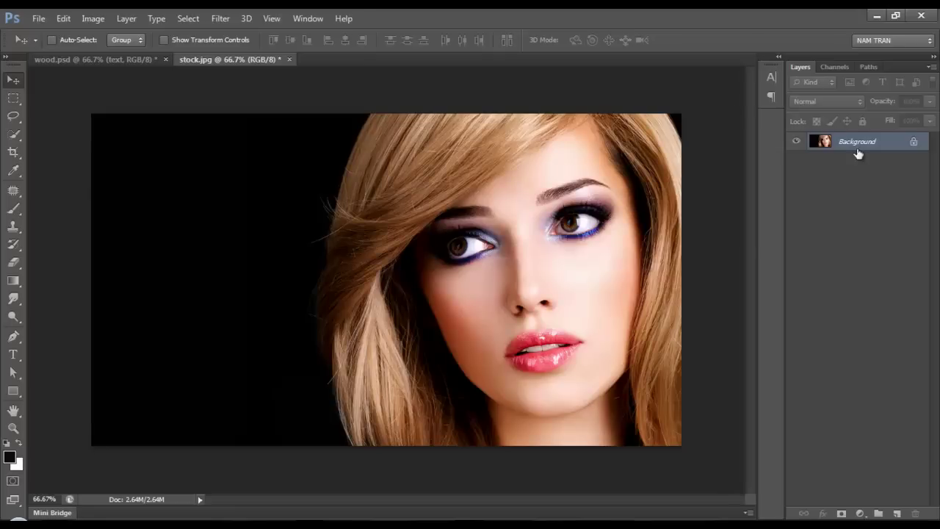
- Duplicate the portrait's Background layer into a Background copy layer
left_click_drag(859, 150, 900, 512)
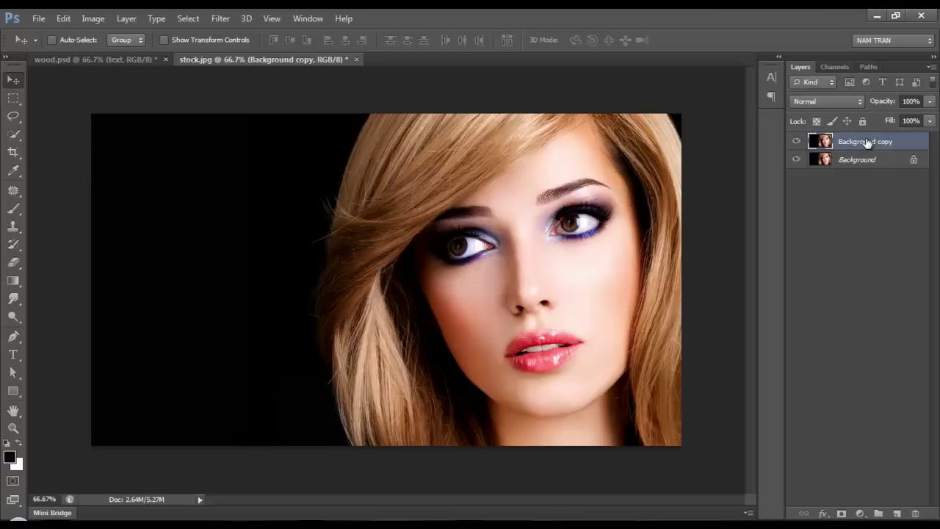
- Desaturate the Background copy layer so the portrait becomes black and white
left_click(94, 18)
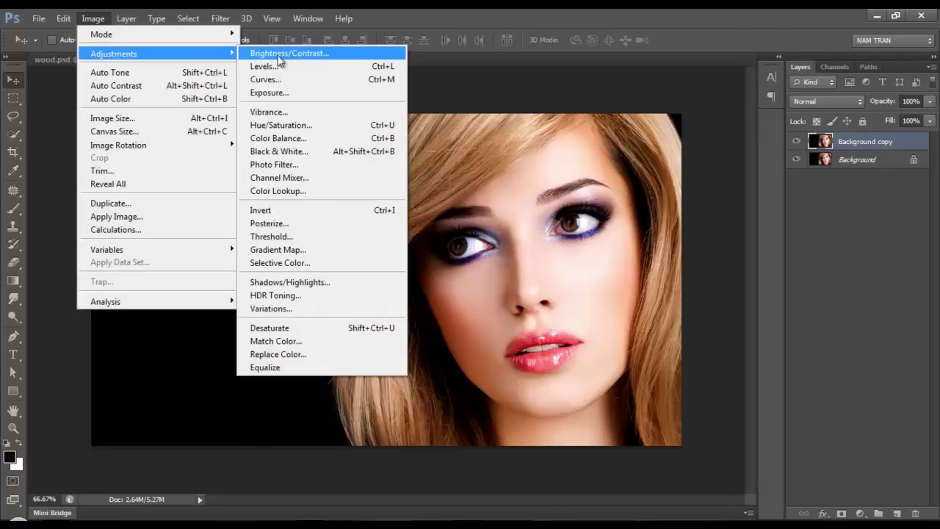
mouse_move(114, 53)
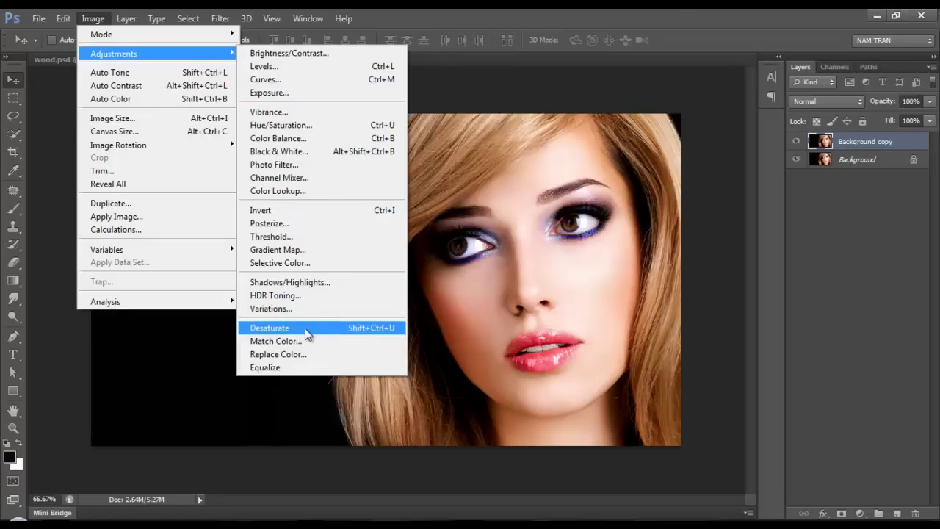
left_click(307, 328)
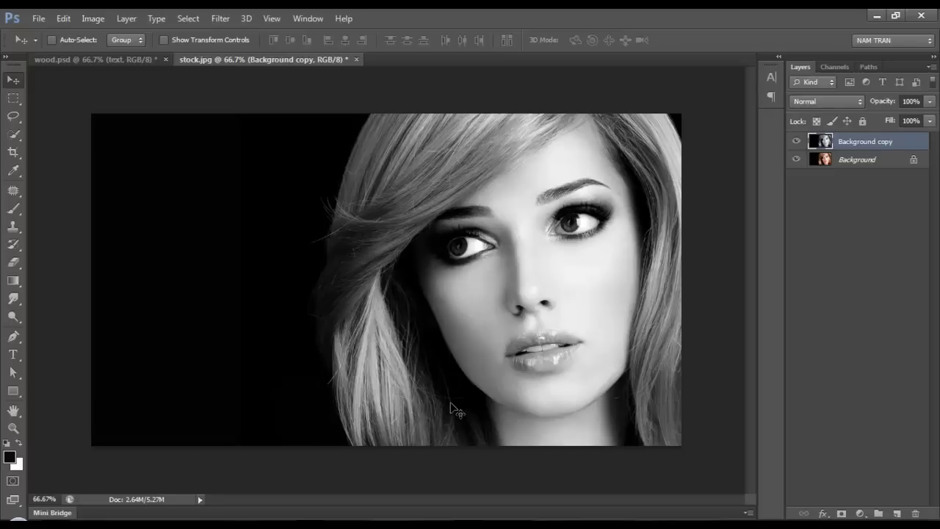
left_click(218, 20)
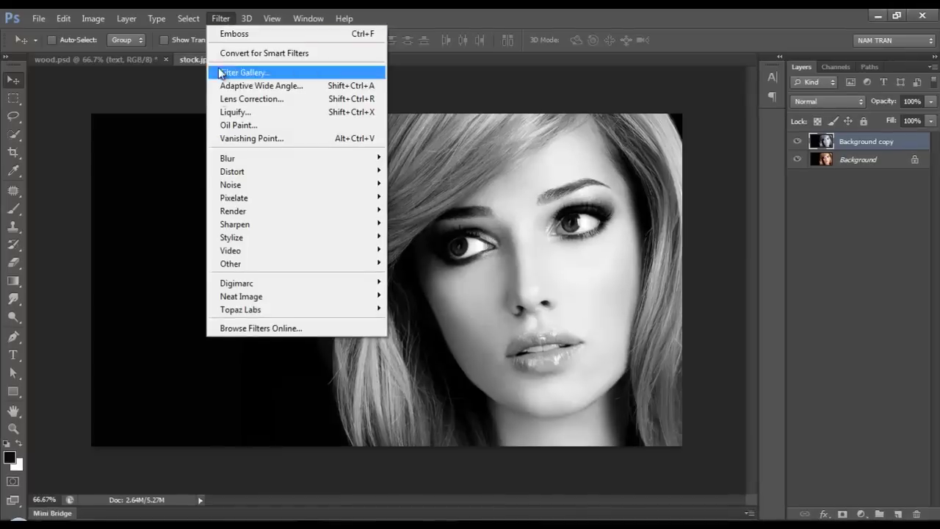
mouse_move(278, 273)
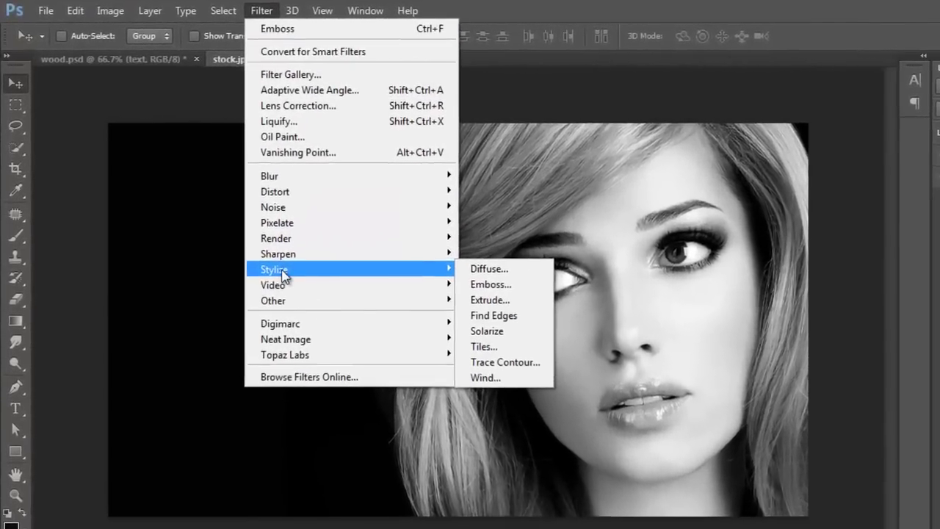
- Apply Emboss to Background copy with angle 90°, height 10 pixels, amount 180%
left_click(537, 294)
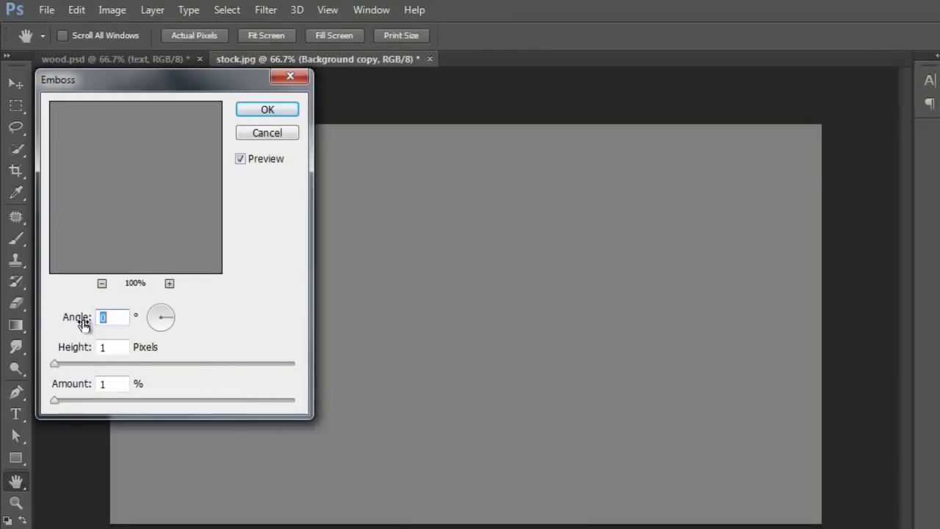
mouse_move(83, 324)
left_mouse_down()
mouse_move(88, 331)
mouse_move(85, 323)
left_mouse_up()
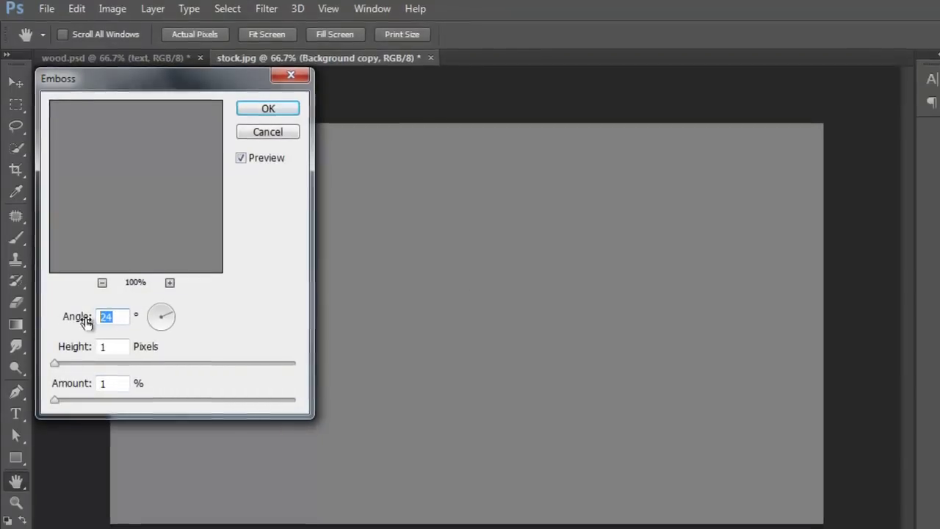
type("90")
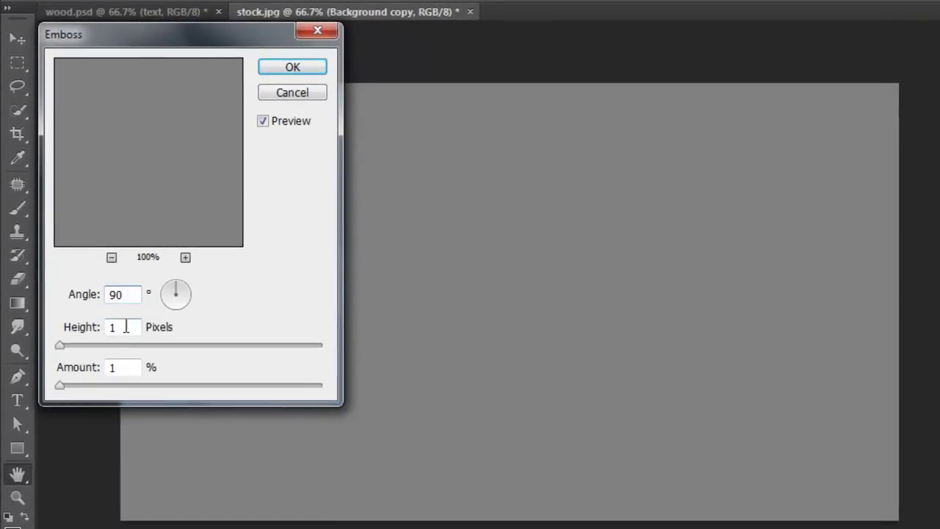
left_click(94, 329)
type("0")
key("Tab")
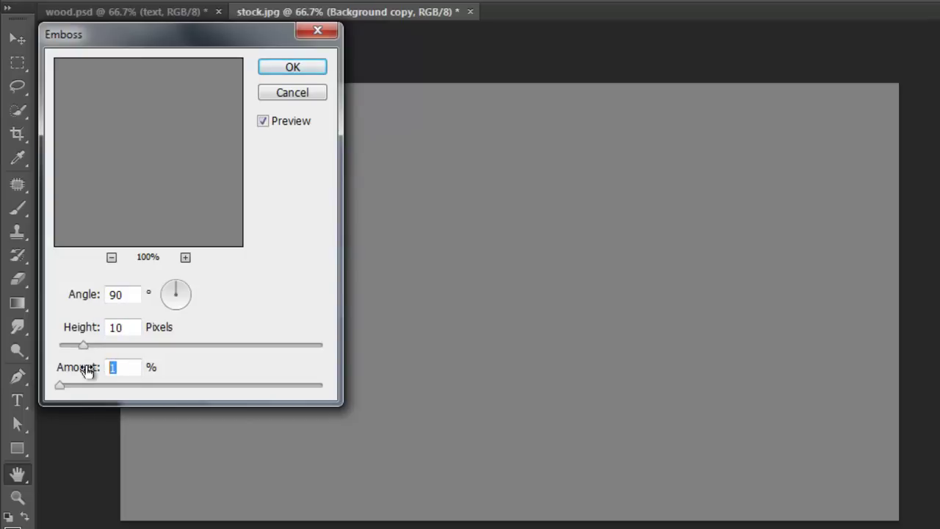
type("00")
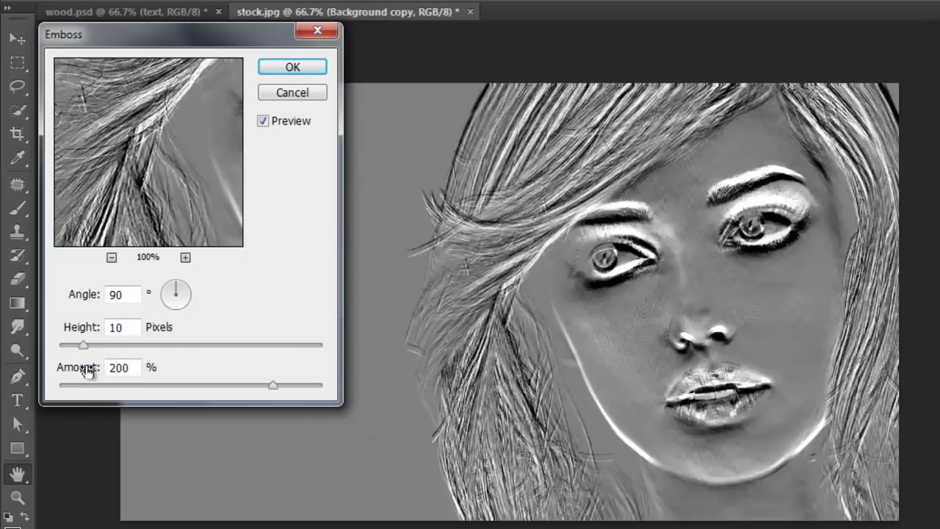
left_click(263, 122)
left_click(263, 122)
mouse_move(87, 371)
left_mouse_down()
mouse_move(69, 368)
mouse_move(117, 363)
left_mouse_up()
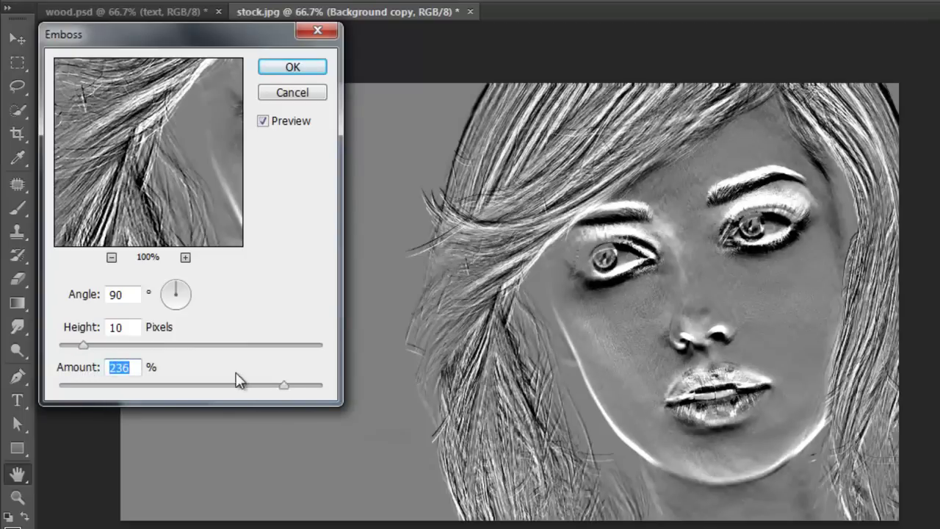
mouse_move(282, 387)
left_mouse_down()
mouse_move(244, 387)
mouse_move(259, 382)
left_mouse_up()
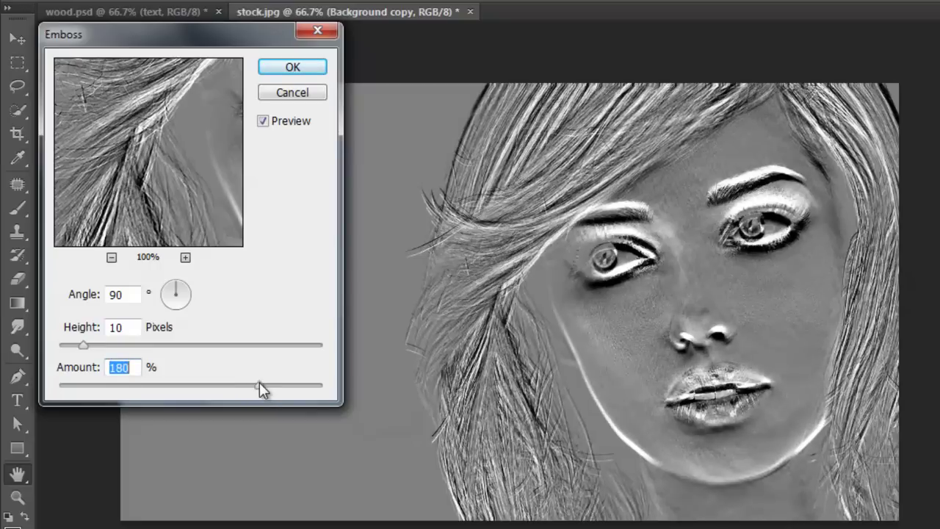
left_click(302, 72)
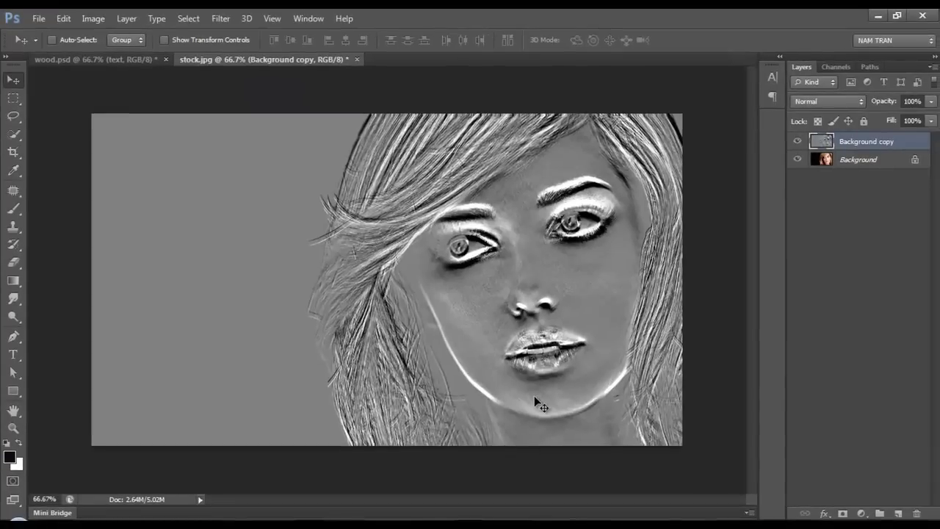
- Invert the embossed Background copy layer's highlights and shadows
left_click(97, 22)
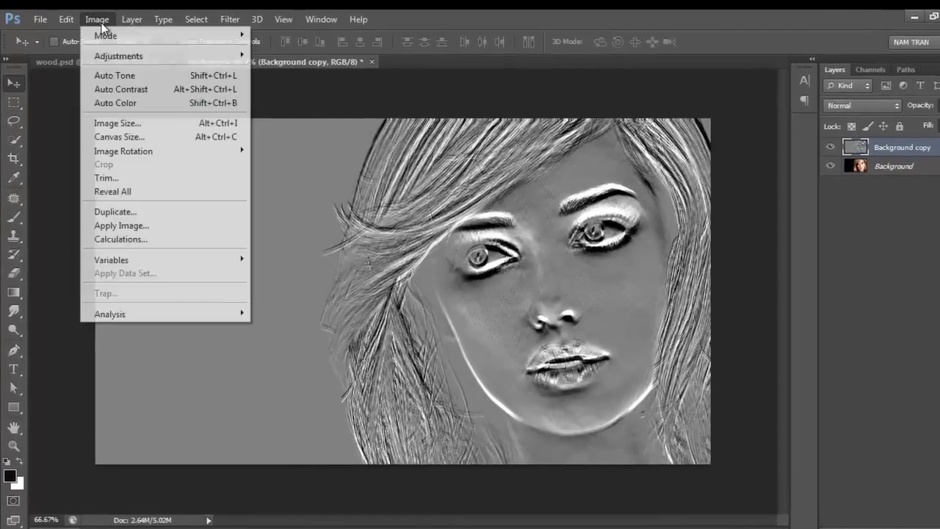
mouse_move(155, 72)
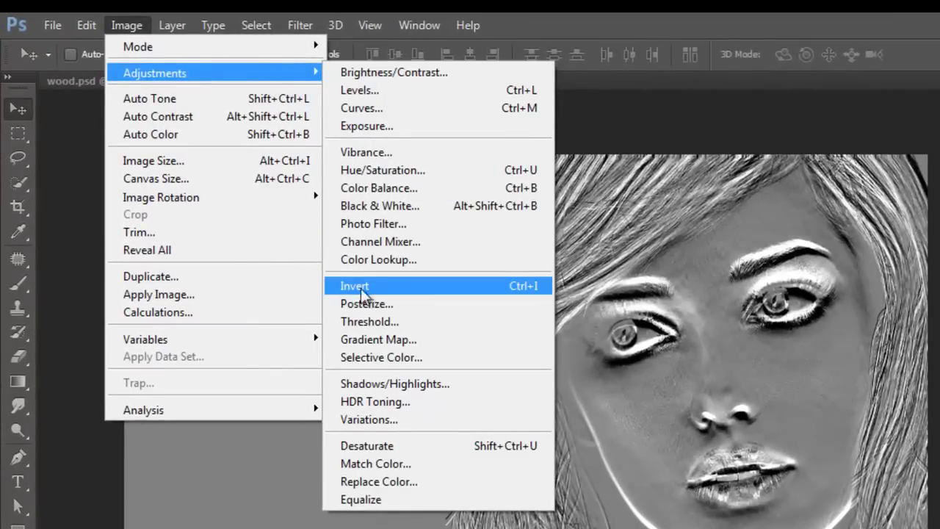
left_click(417, 287)
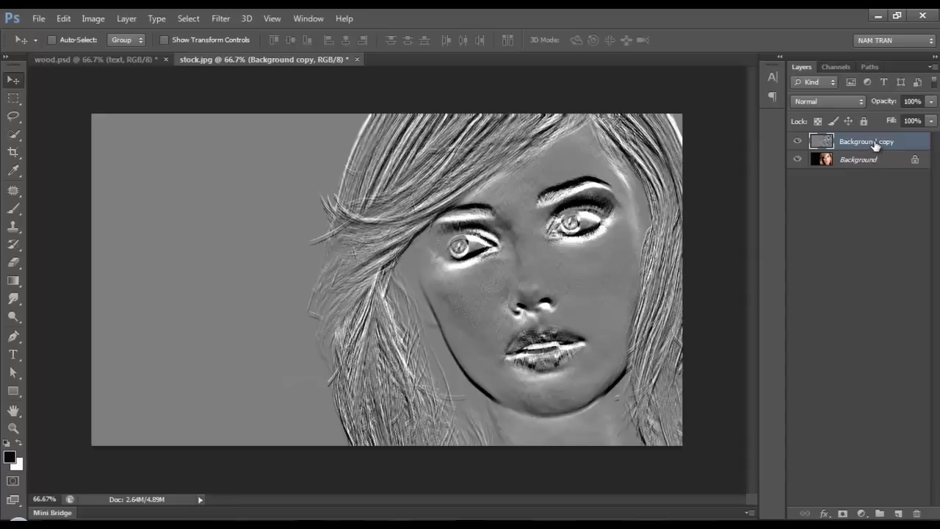
- Duplicate the embossed layer into a new document named 'displace'
left_click(127, 19)
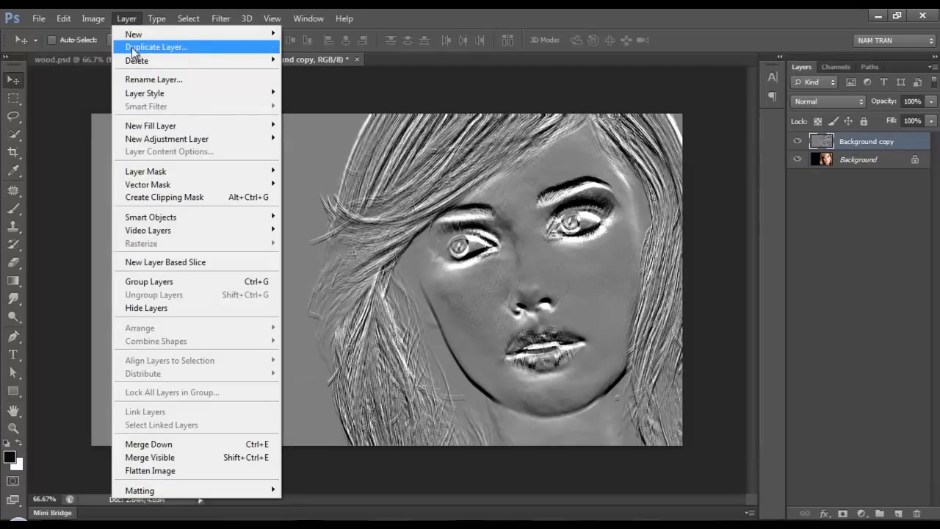
left_click(185, 48)
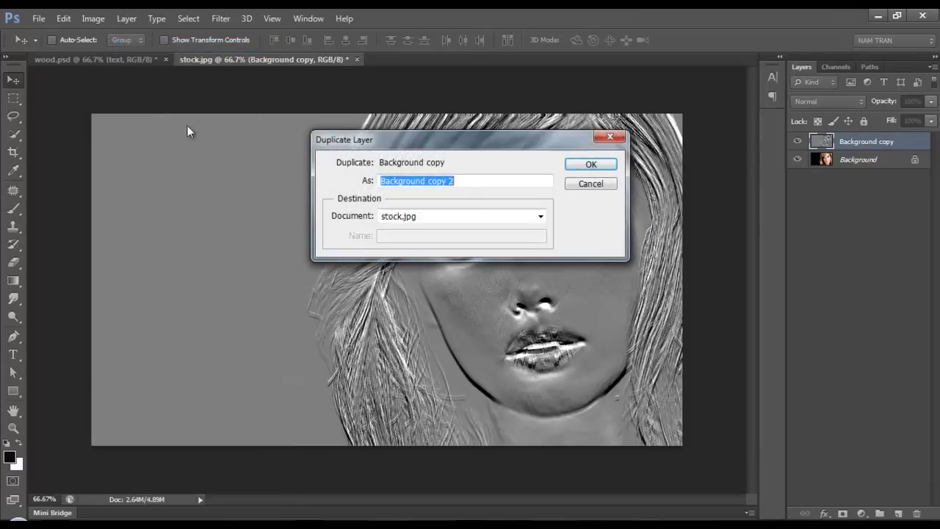
left_click(542, 218)
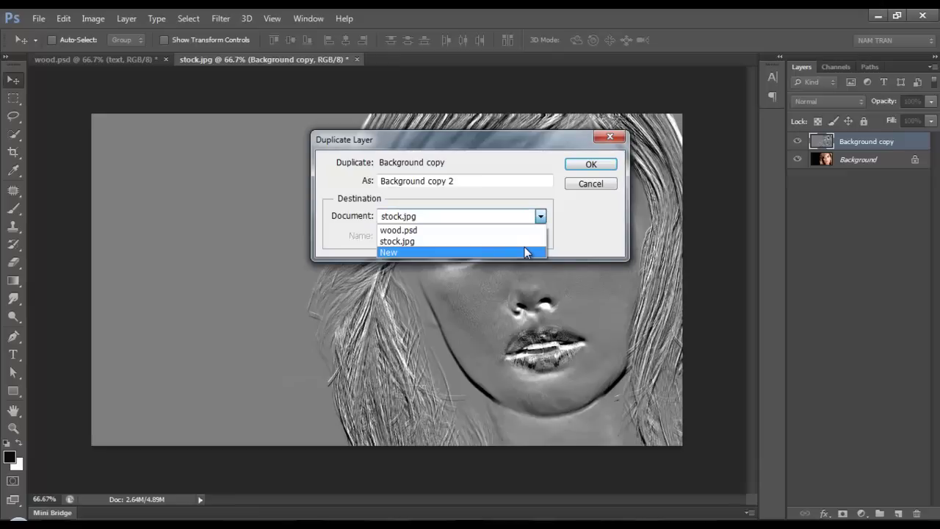
left_click(525, 248)
type("displace")
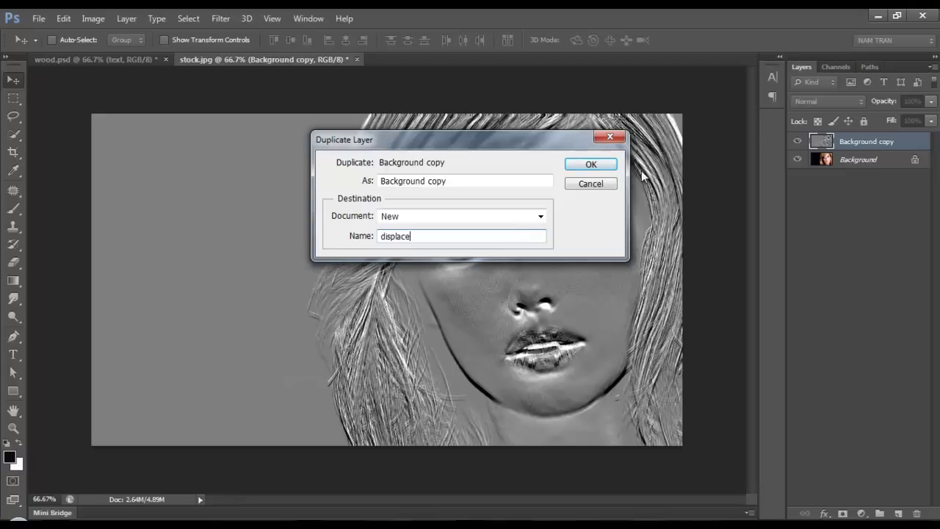
left_click(593, 165)
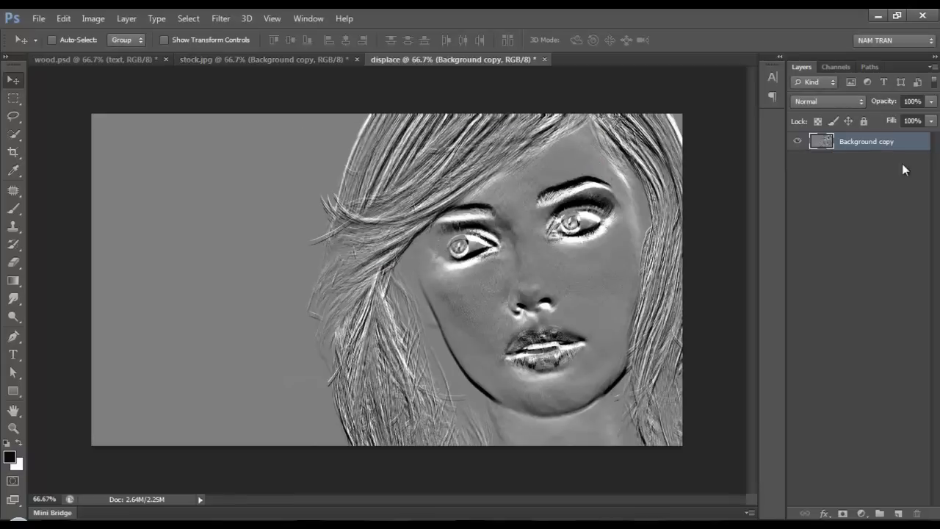
- Apply a 2.1-pixel Gaussian Blur to the displace image
left_click(232, 18)
mouse_move(227, 158)
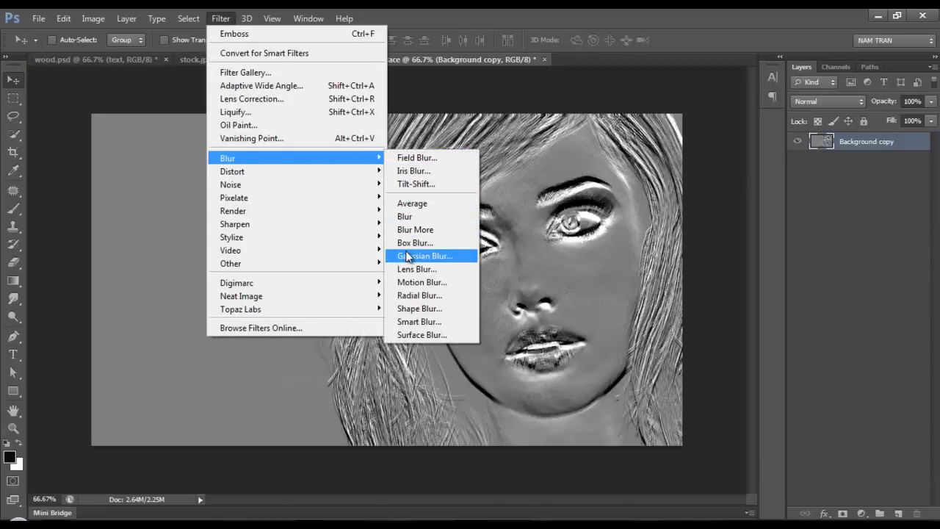
left_click(409, 256)
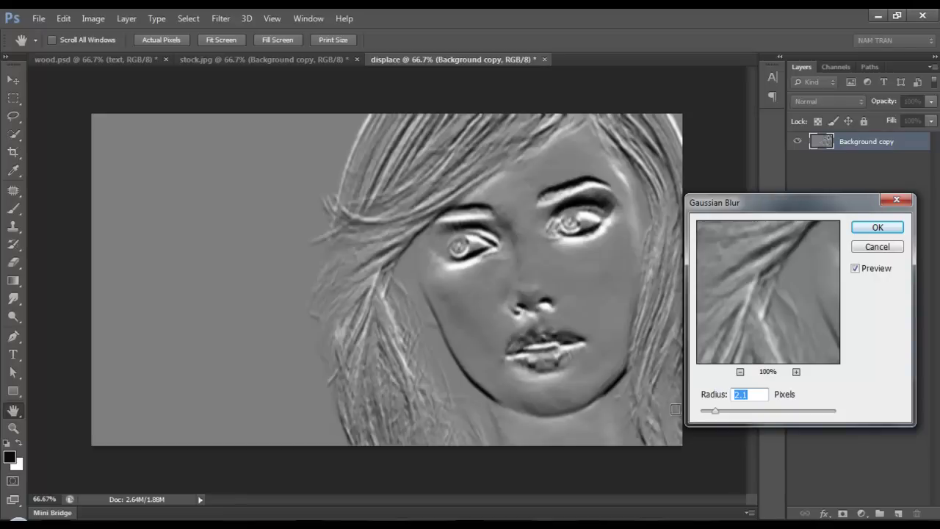
left_click(878, 228)
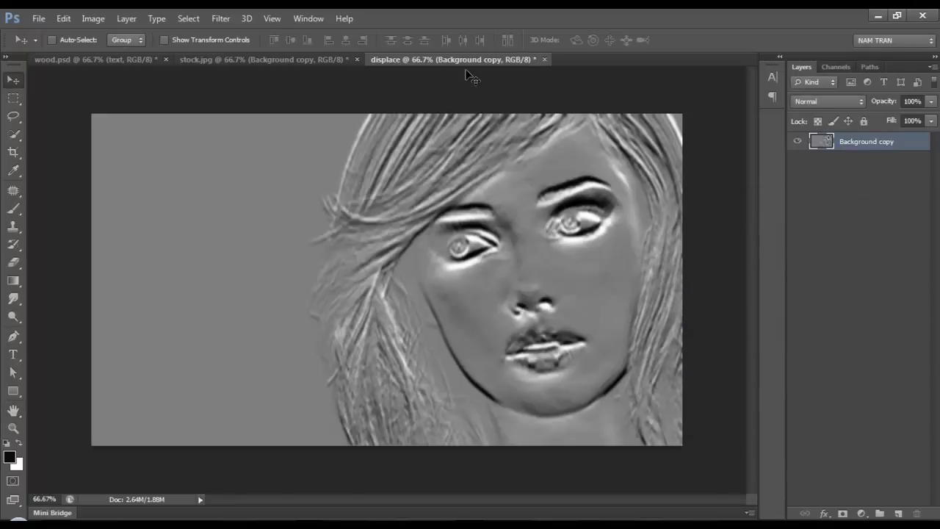
- Save the blurred image as displace.psd in Photoshop format
left_click(36, 19)
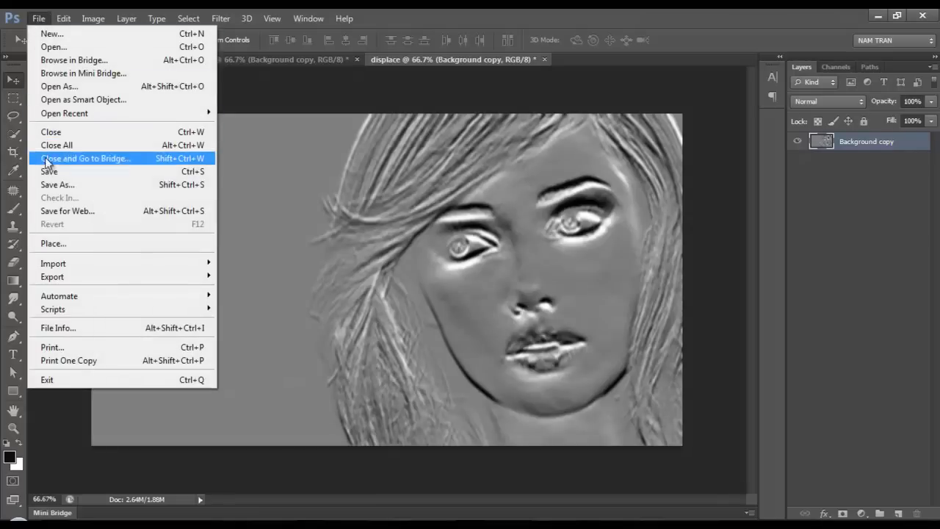
left_click(45, 176)
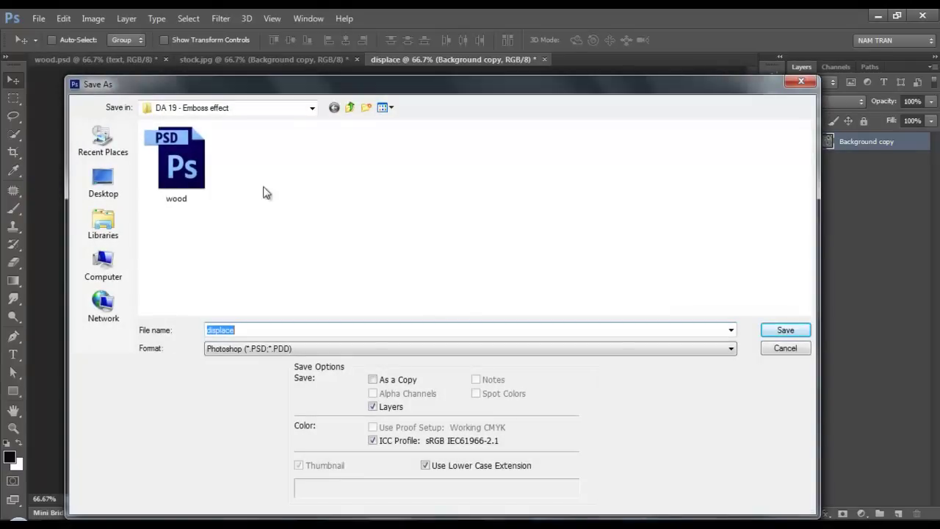
left_click(780, 330)
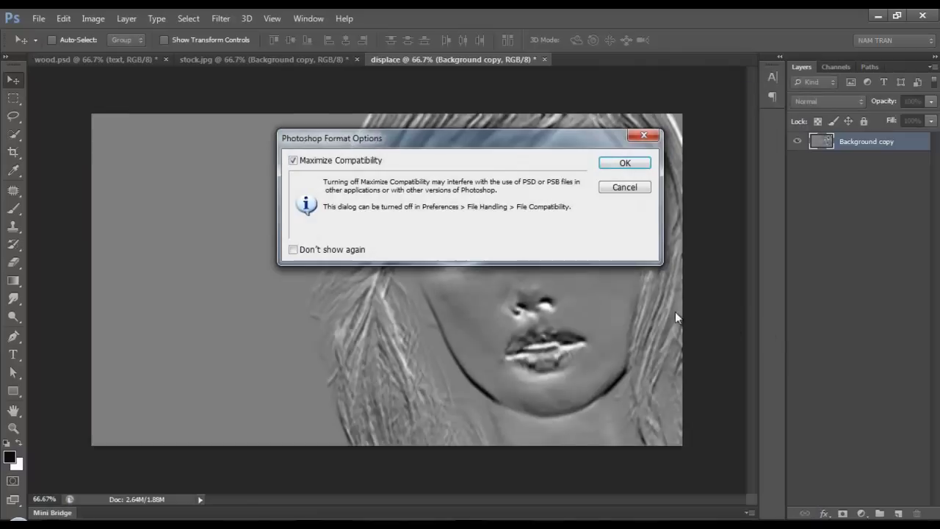
left_click(623, 164)
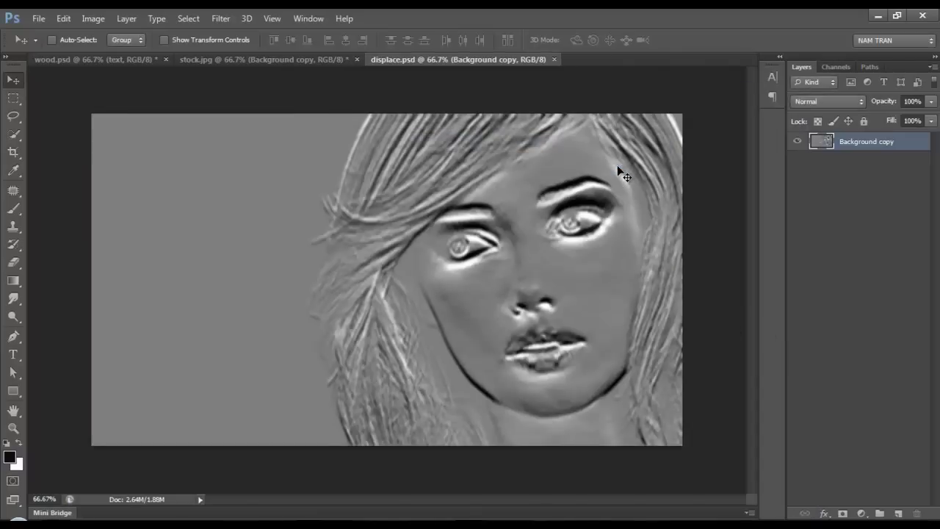
- Close displace.psd, then select all of stock.jpg's Background copy and Copy Merged
left_click(554, 59)
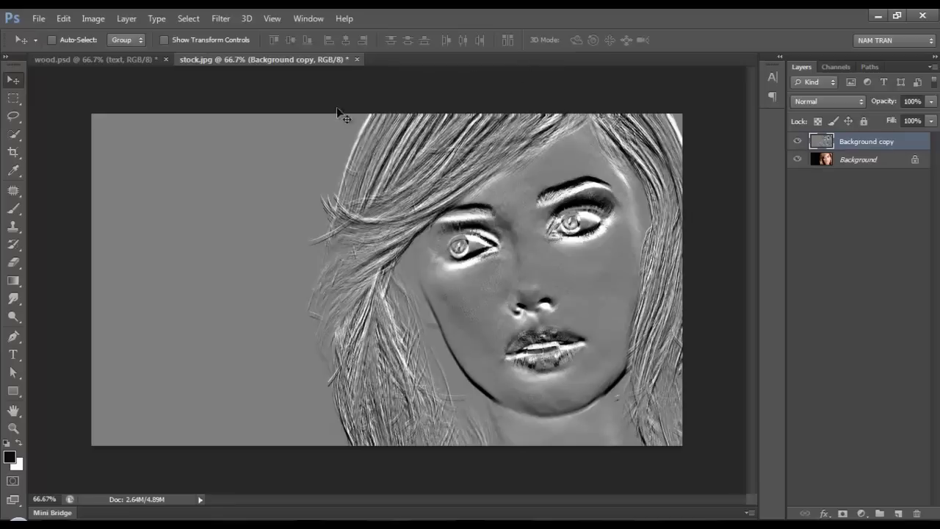
left_click(870, 157)
left_click(194, 22)
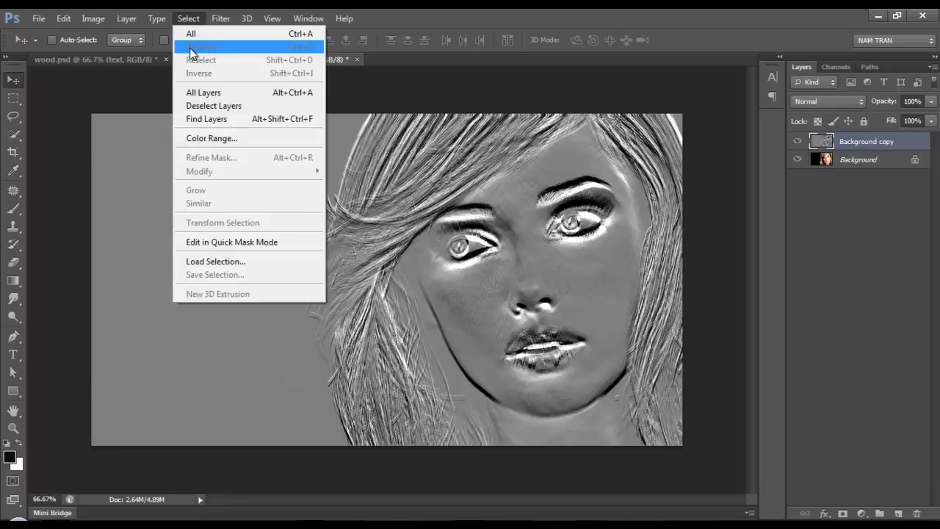
left_click(191, 36)
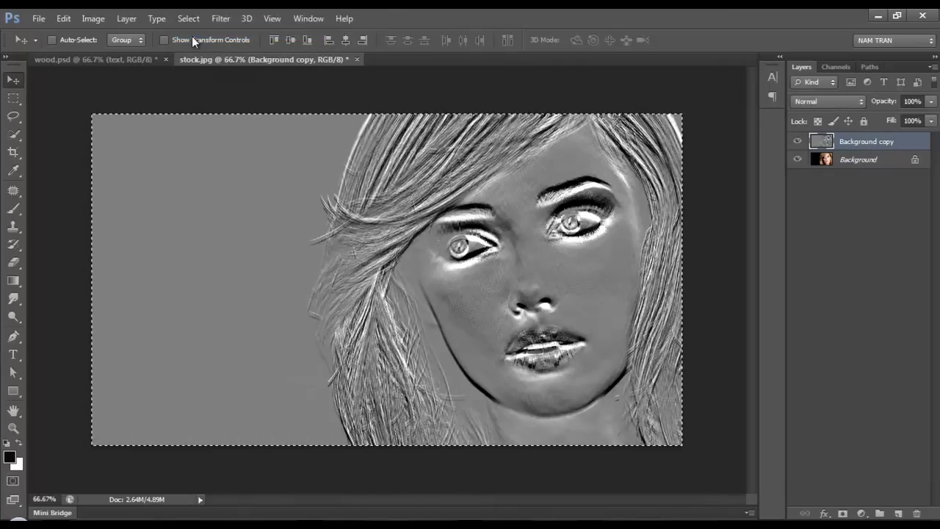
left_click(63, 18)
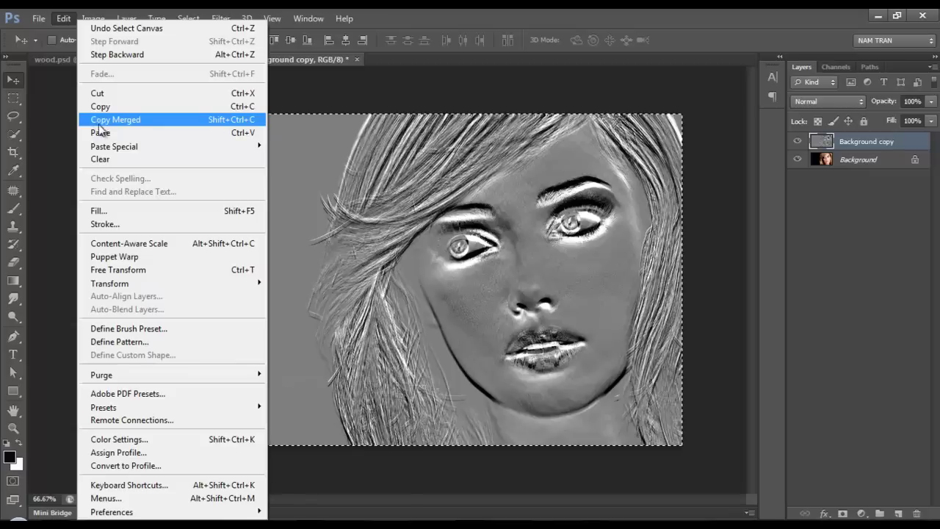
left_click(123, 104)
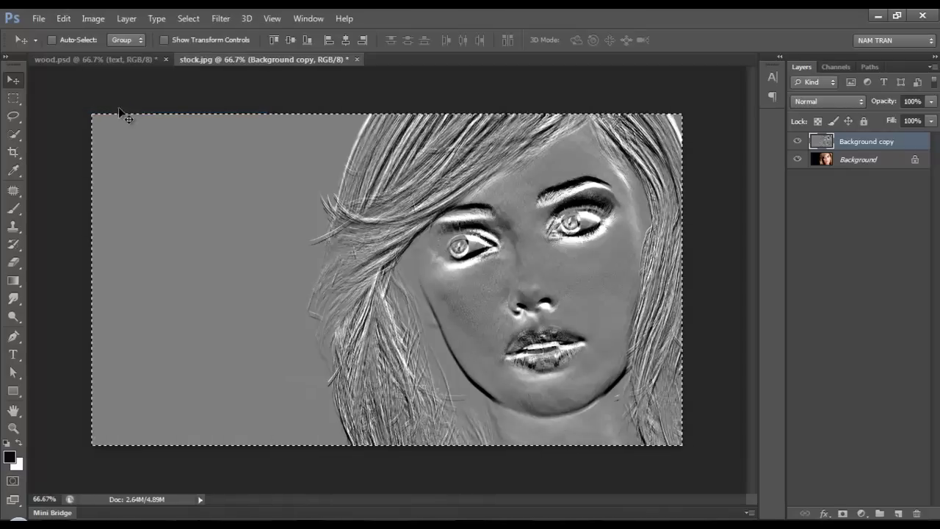
- Paste the embossed face into wood.psd as a new layer
left_click(103, 61)
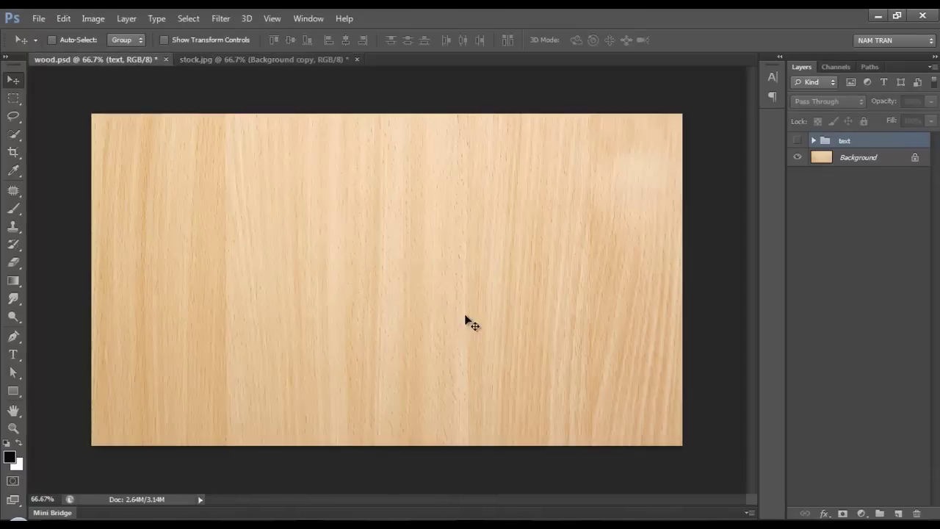
left_click(68, 18)
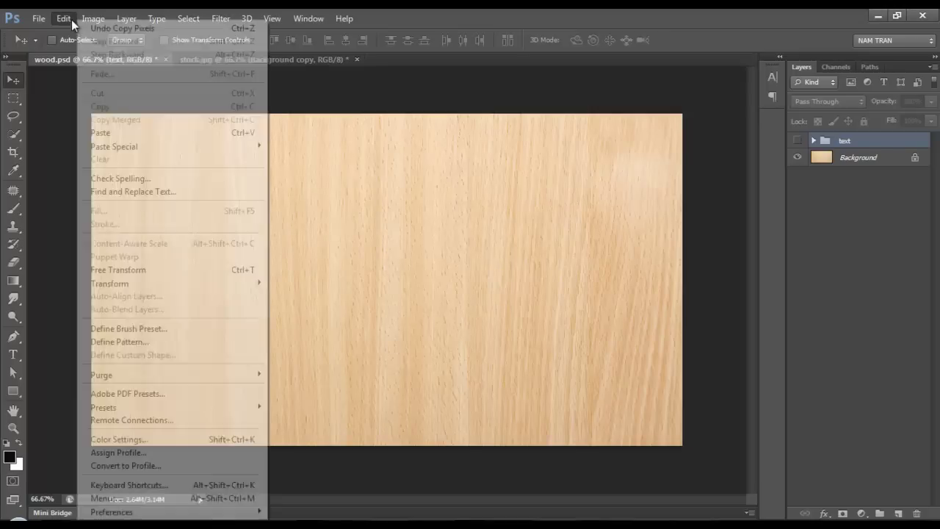
left_click(95, 132)
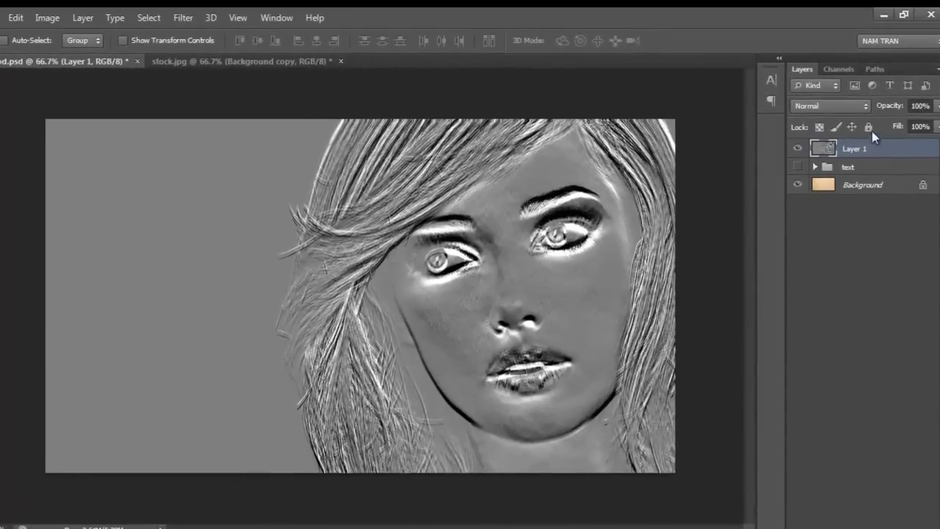
- Set Layer 1's blend mode to Soft Light after trying Multiply
left_click(864, 106)
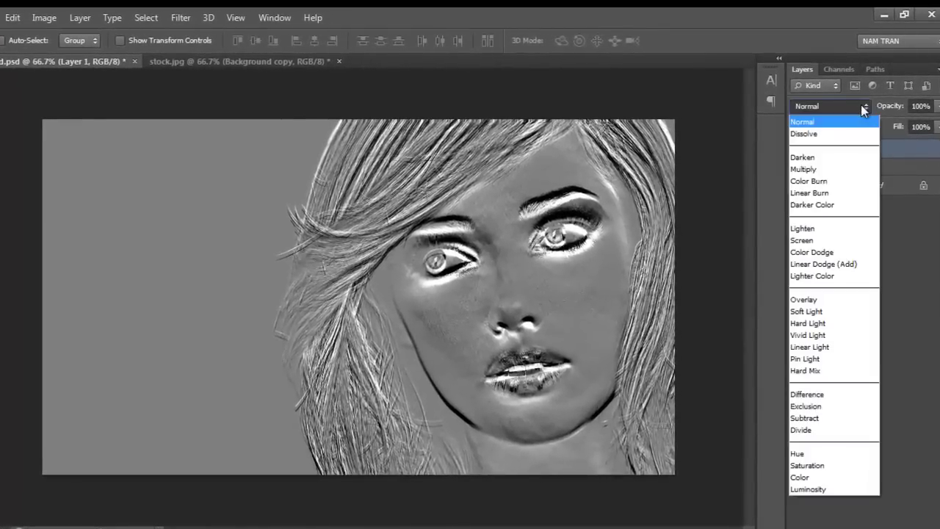
left_click(837, 168)
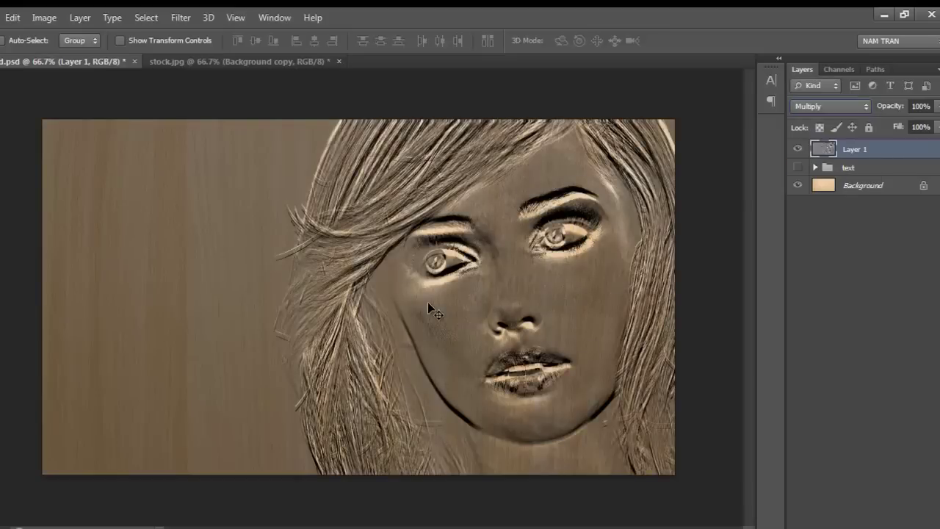
left_click(859, 109)
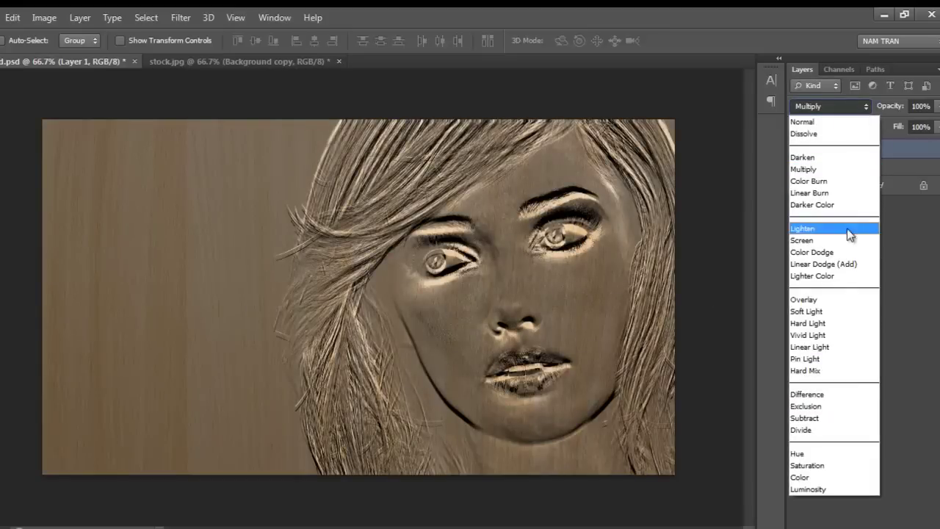
left_click(831, 313)
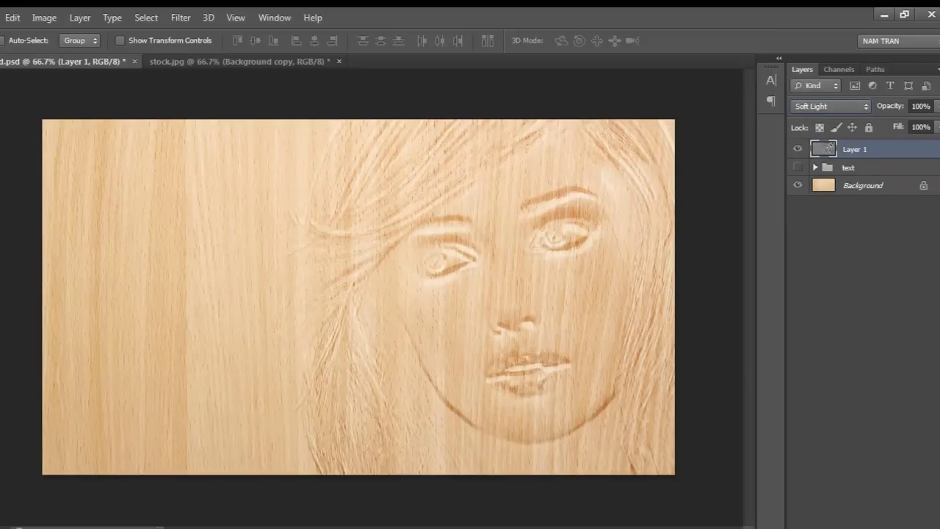
left_click(862, 275)
- Duplicate the wood Background layer and select the Background copy
left_click_drag(885, 193, 898, 422)
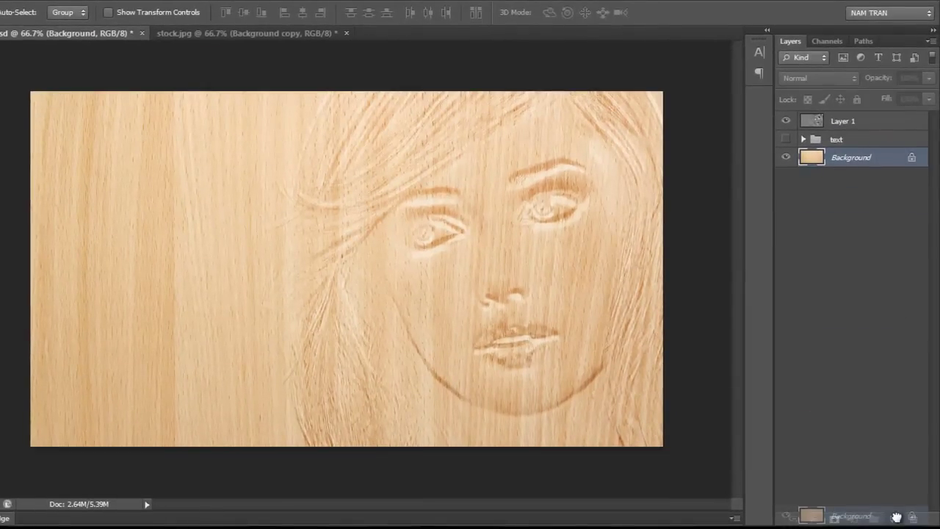
left_click_drag(897, 421, 894, 519)
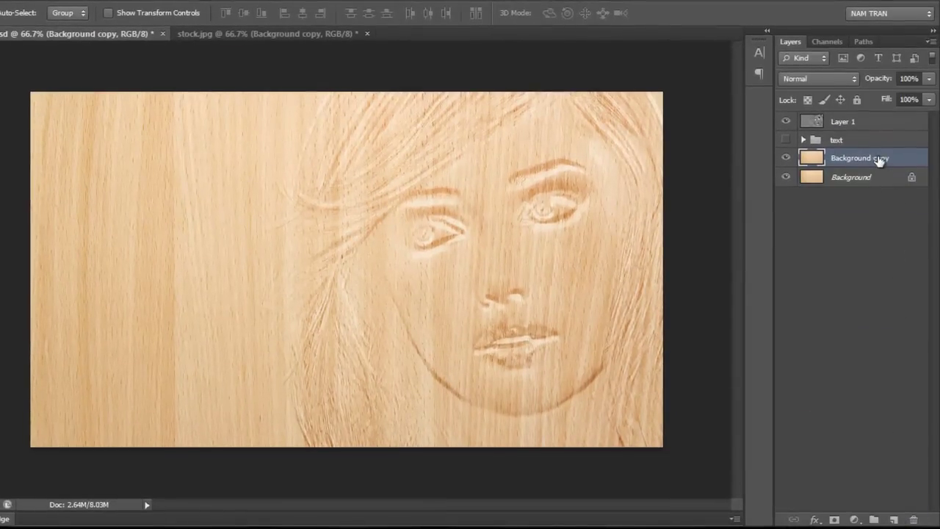
left_click(869, 228)
left_click(865, 179)
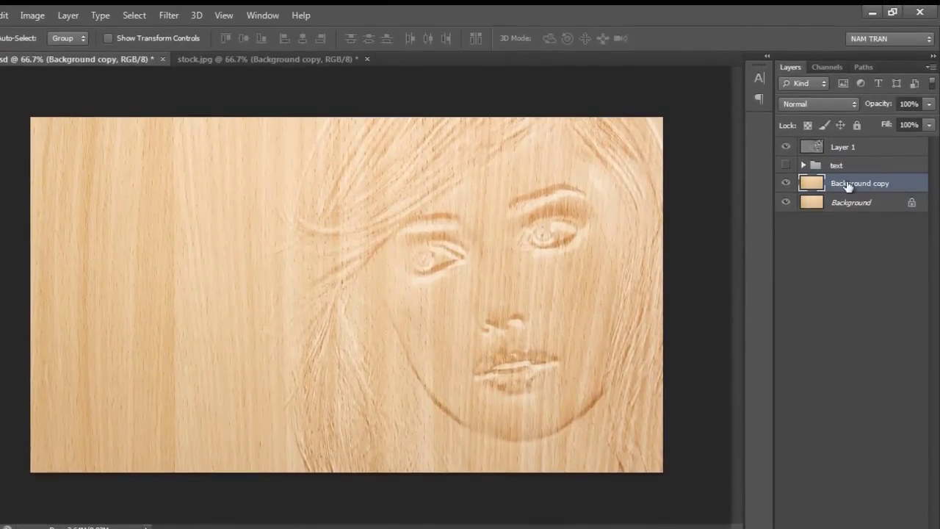
- Apply Displace at horizontal and vertical scale 10 using displace.psd as the map
left_click(165, 16)
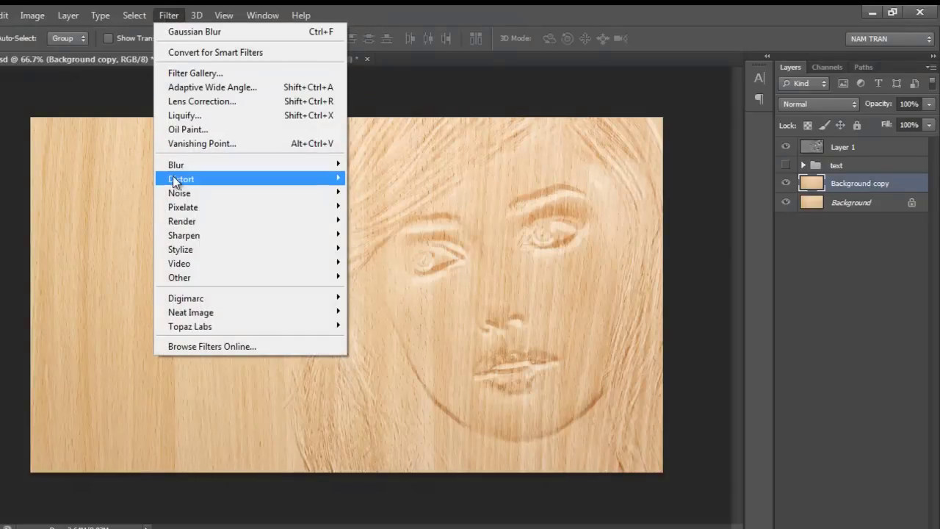
mouse_move(181, 179)
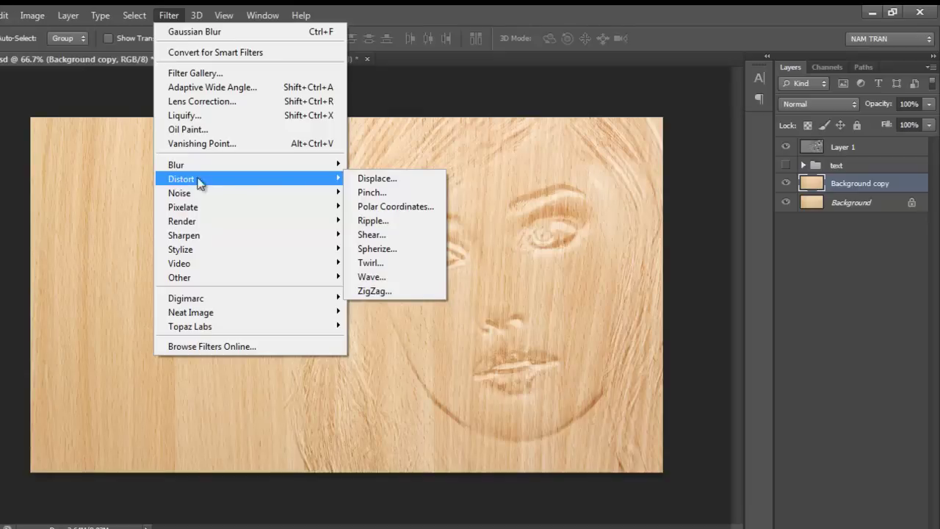
left_click(377, 179)
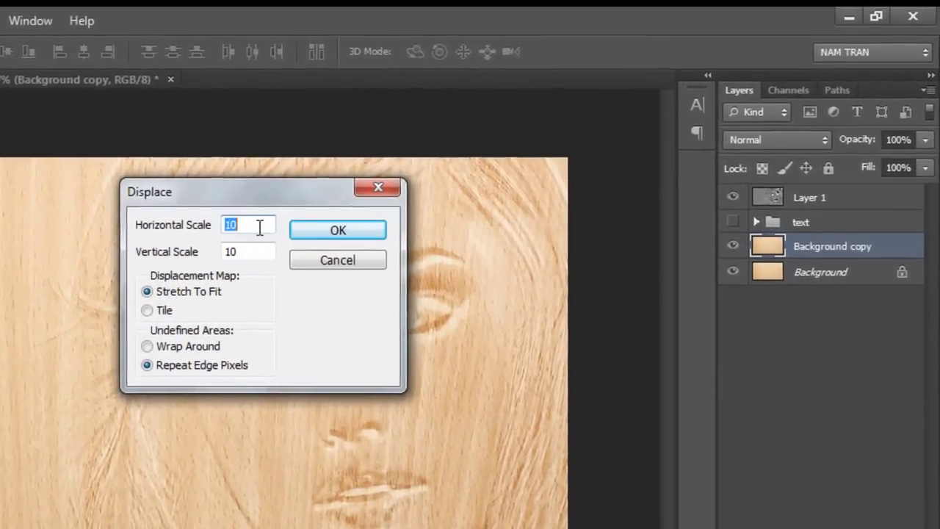
left_click(366, 186)
double_click(236, 229)
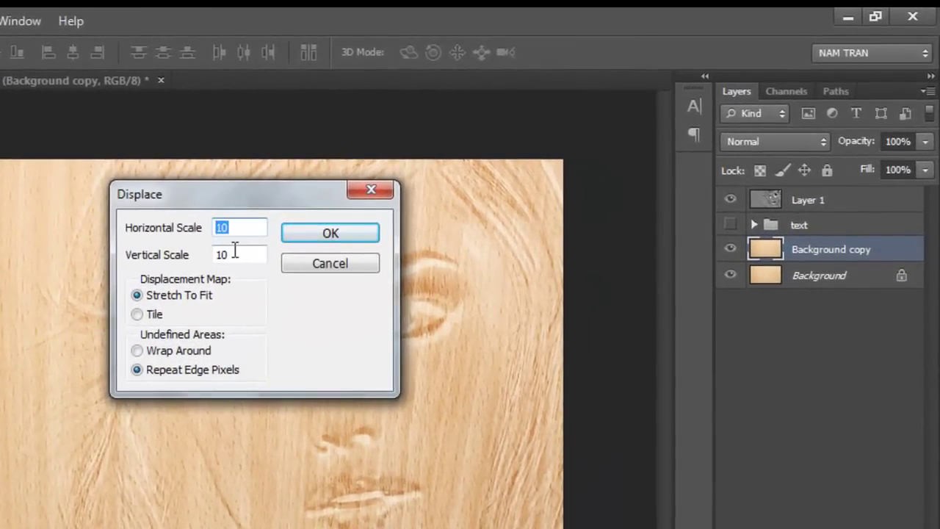
left_click(184, 257)
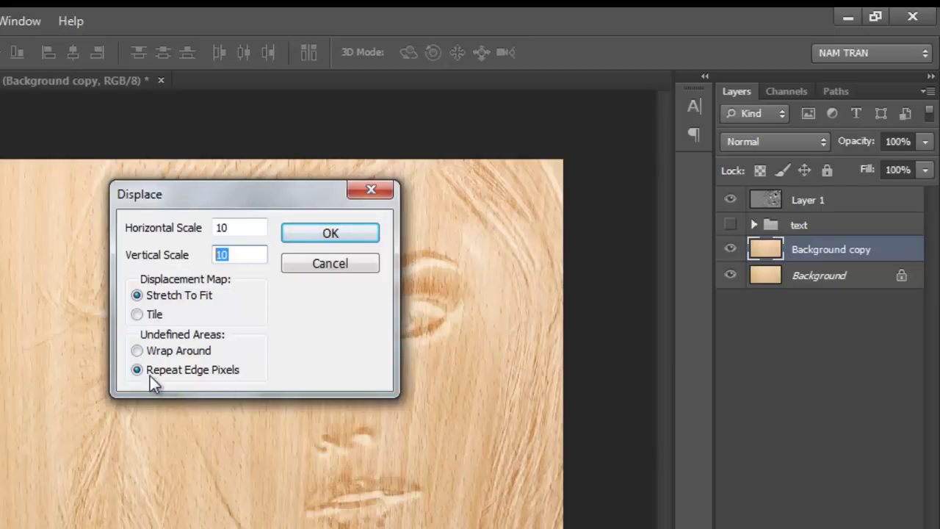
left_click(320, 235)
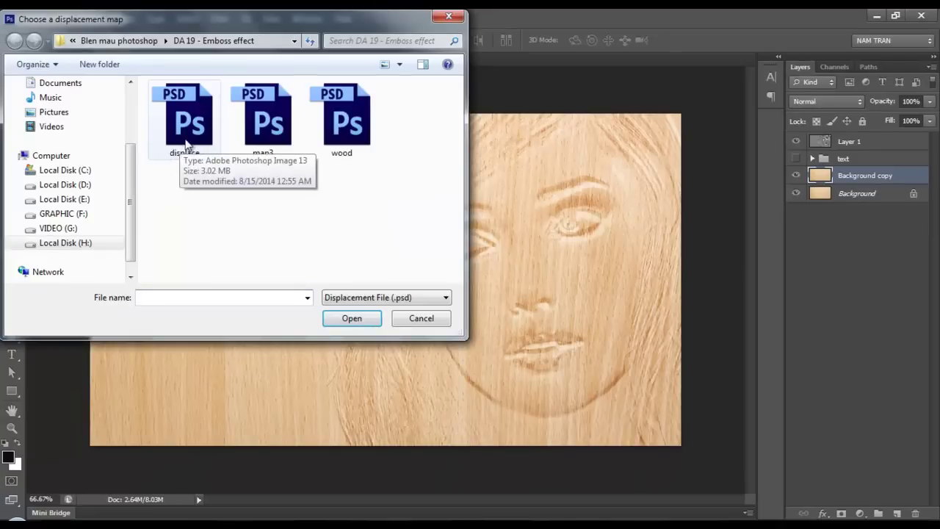
left_click(189, 141)
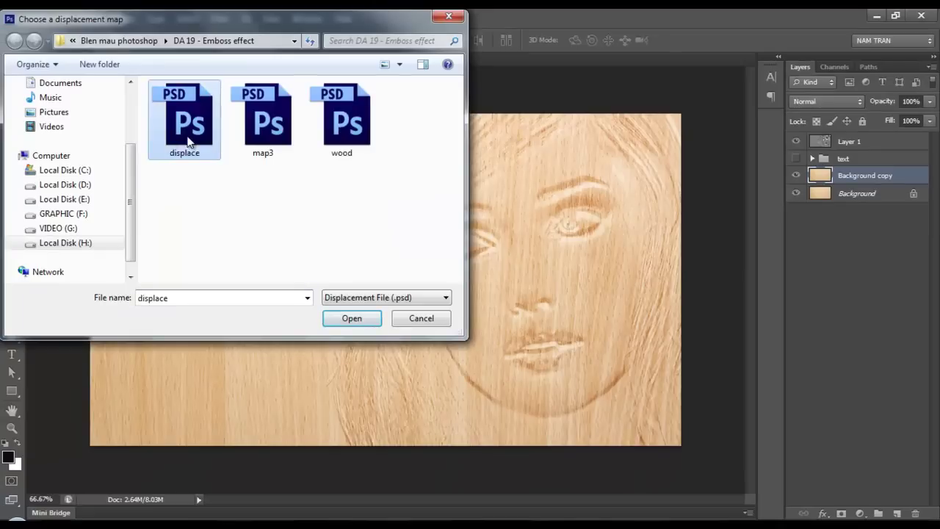
left_click(337, 318)
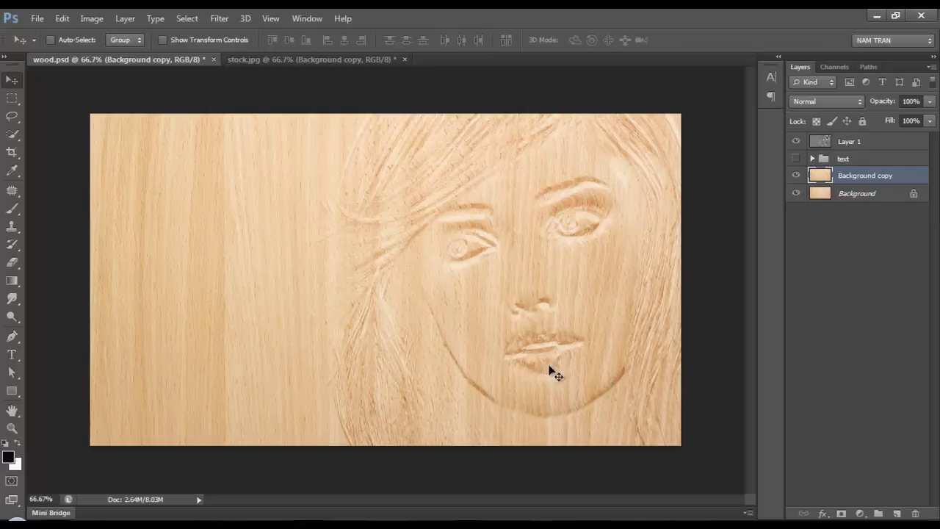
- Compare the wood with and without the displaced copy, then show the text group
left_click(800, 176)
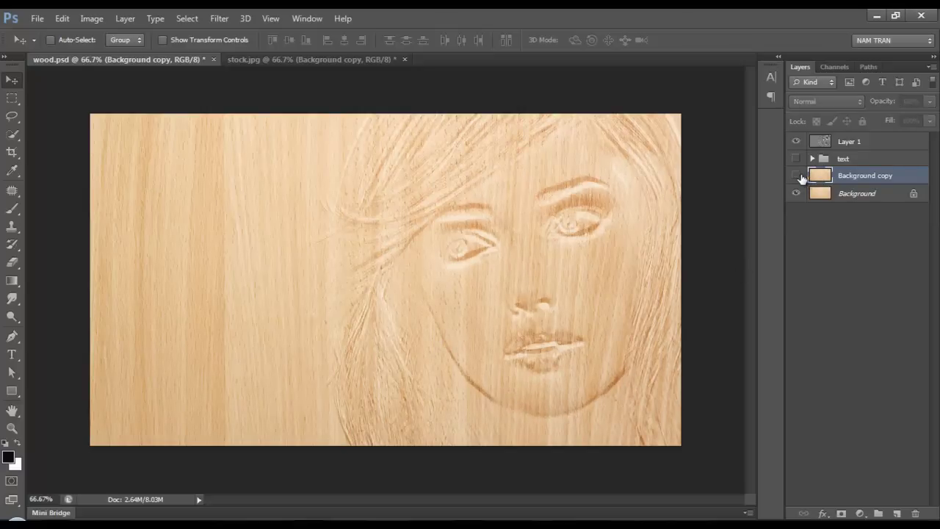
left_click(800, 177)
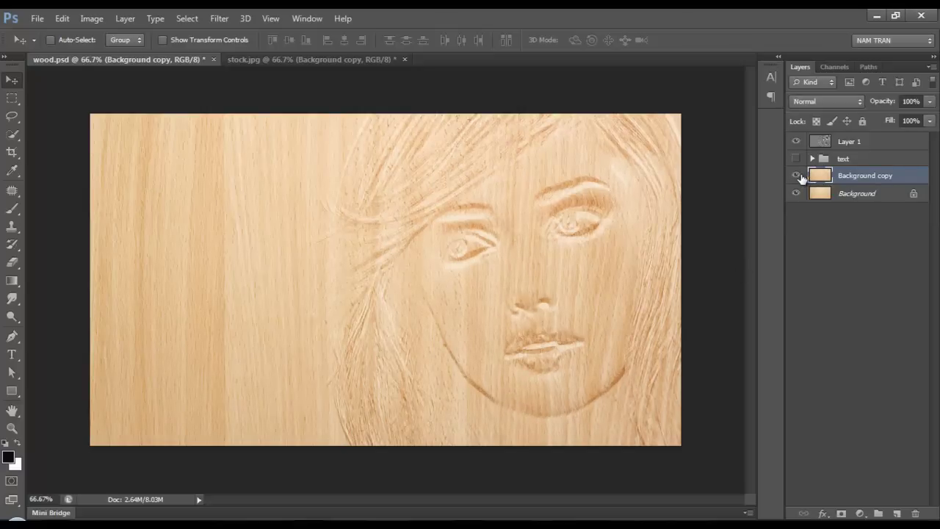
left_click(798, 176)
left_click(798, 177)
left_click(796, 159)
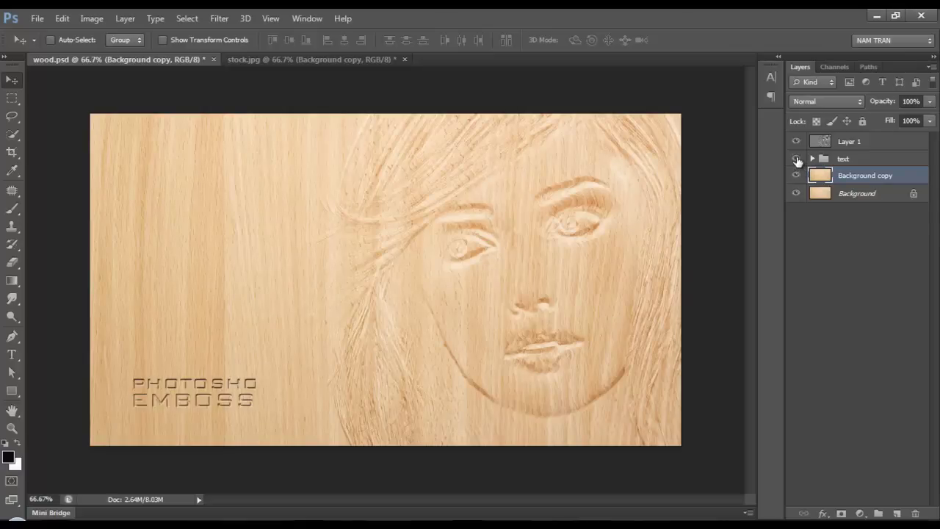